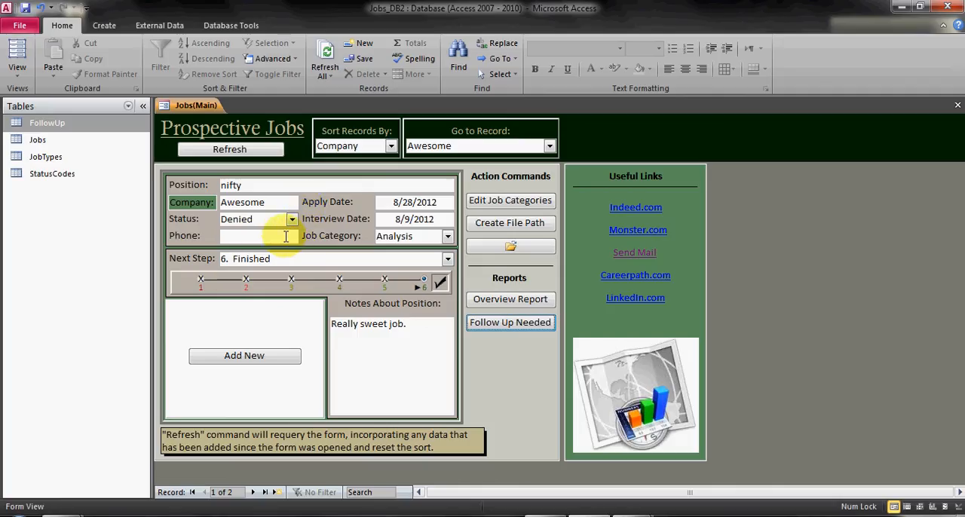
Begin a new prospective position entry with company Greatness and position Radical
left_click(247, 357)
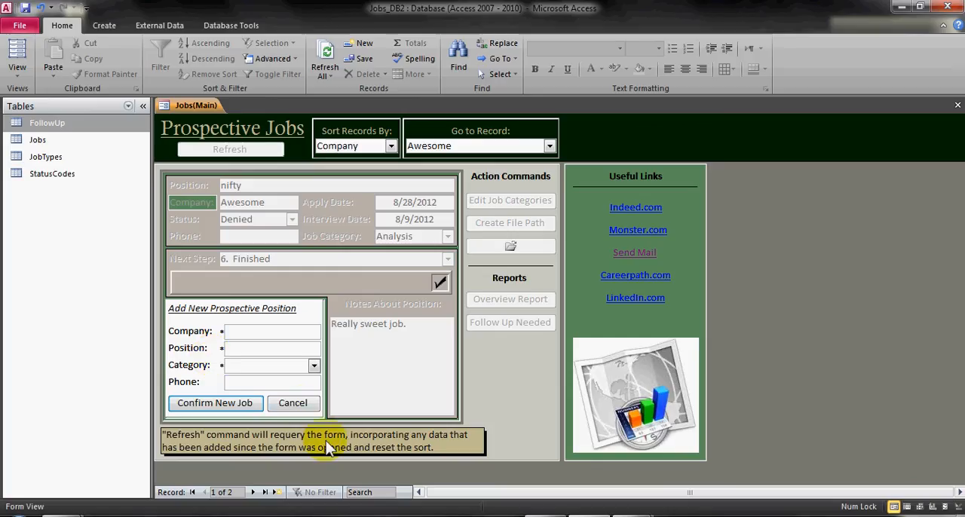
left_click(311, 403)
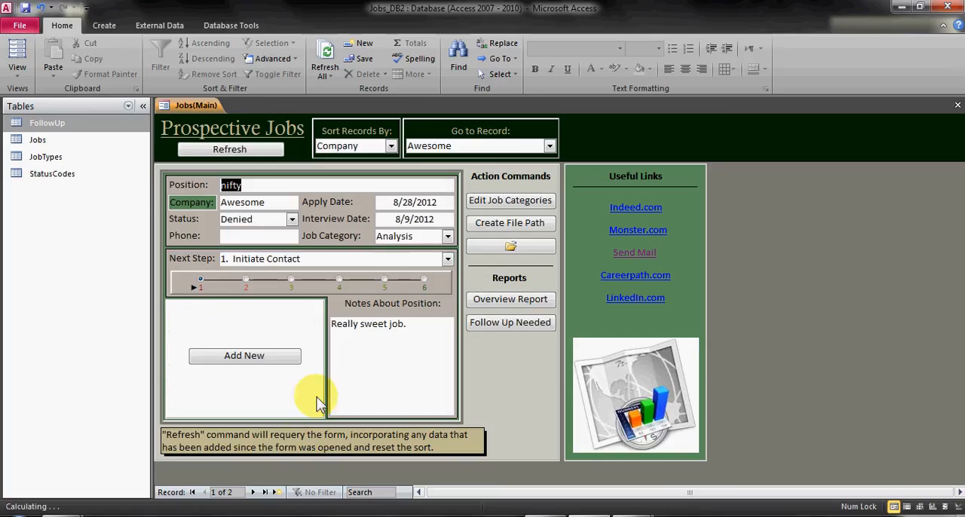
left_click(278, 356)
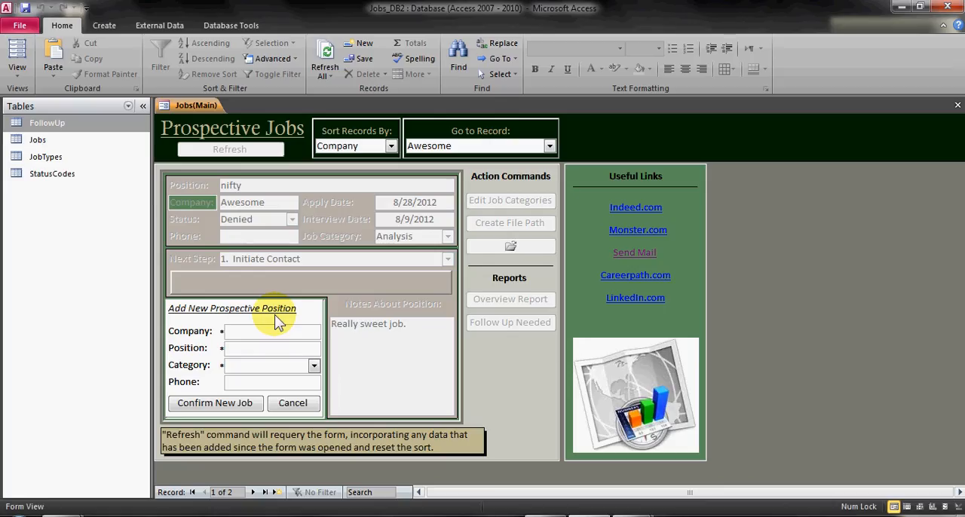
type("Greatness")
key("Tab")
type("Radical")
key("Tab")
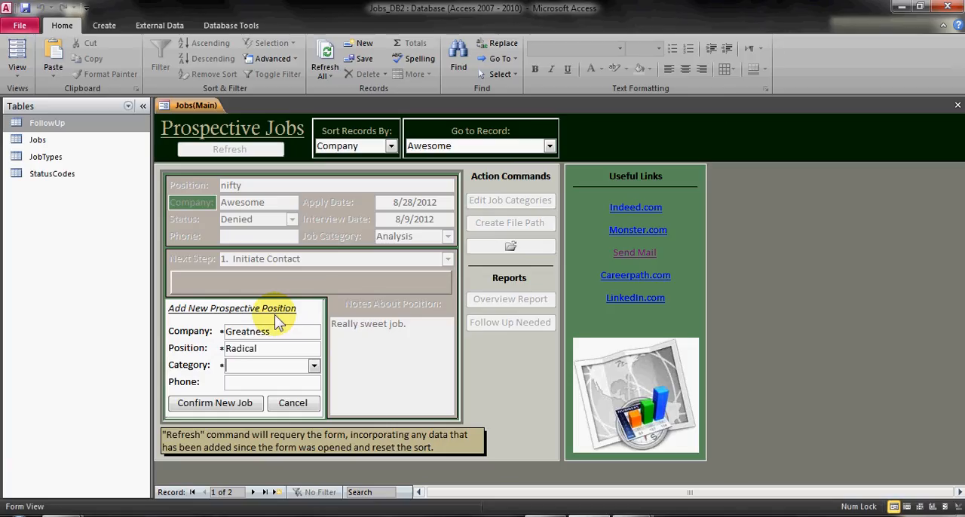
Set the new position's category to Management, leave the phone empty, and confirm the new job
type("M")
key("Tab")
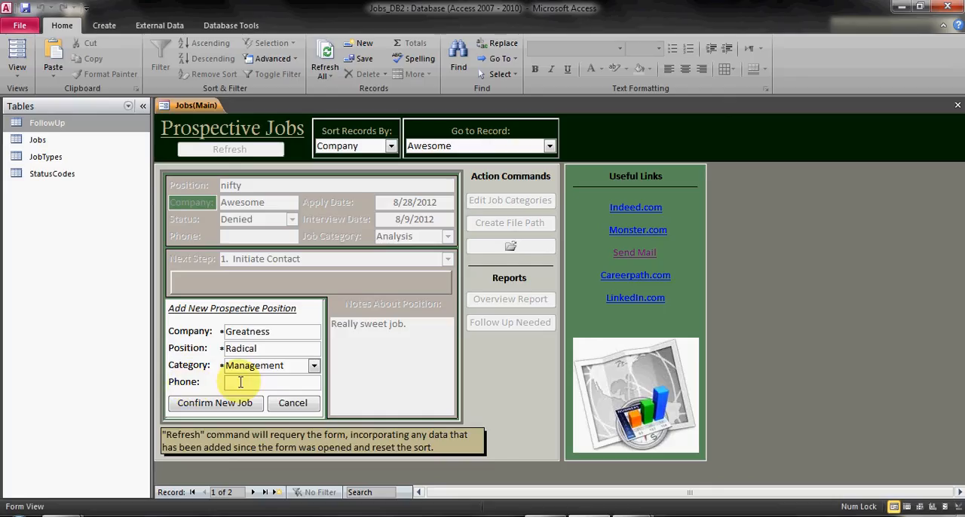
left_click(314, 366)
left_click(291, 407)
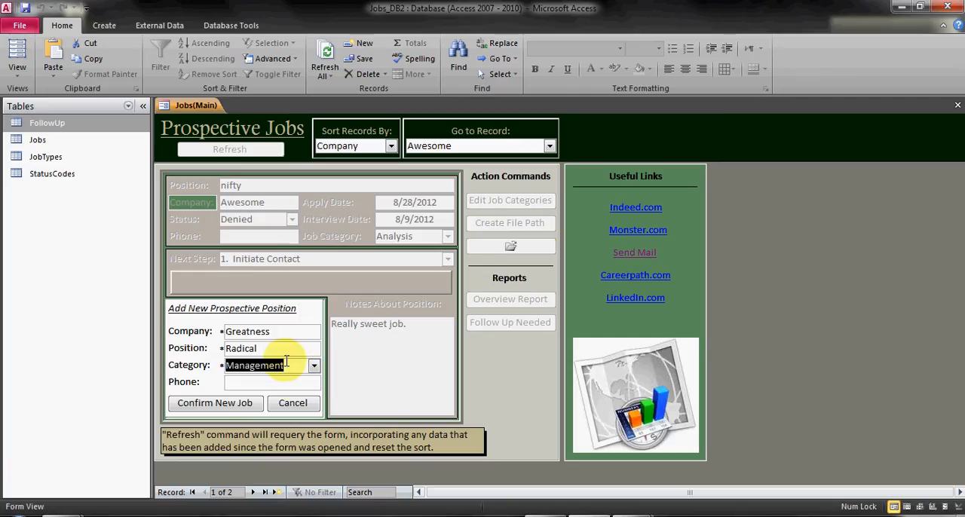
left_click(230, 406)
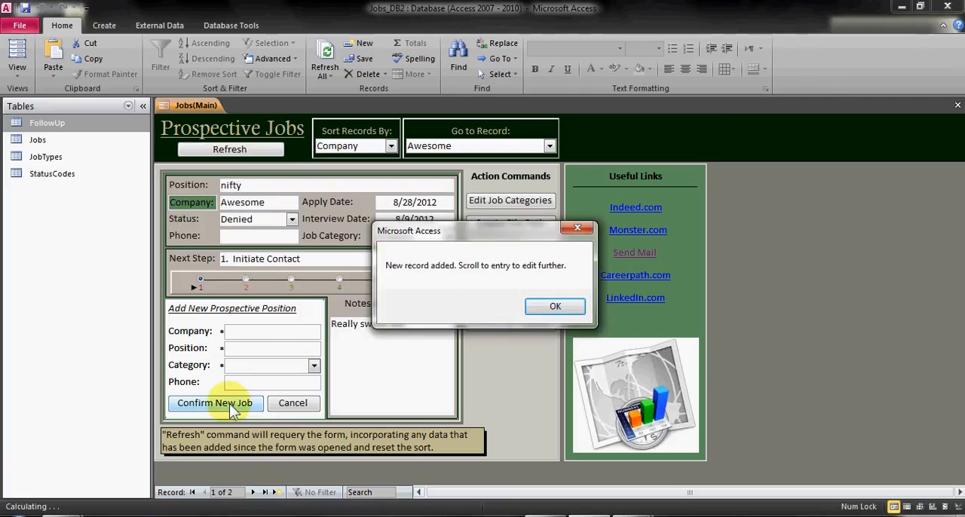
left_click(555, 310)
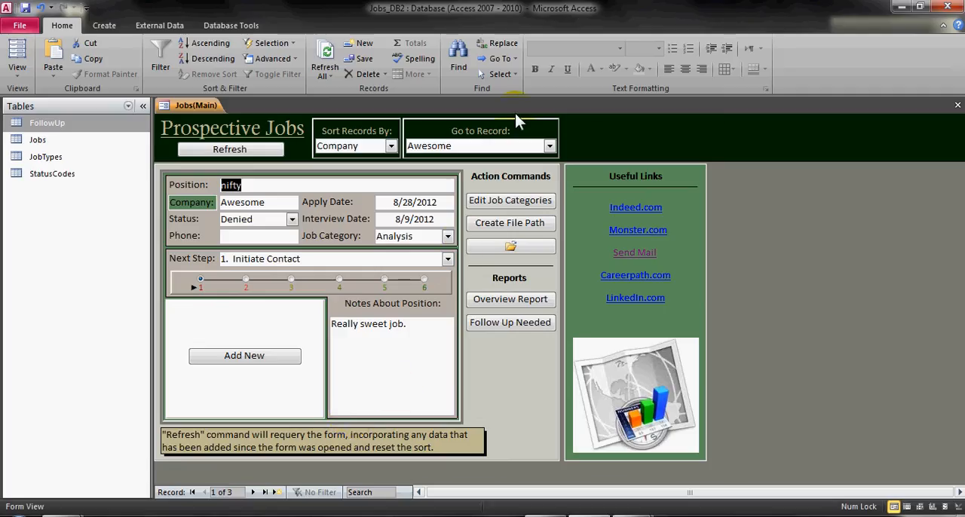
Refresh the form's record list and go to the Greatness record
left_click(551, 146)
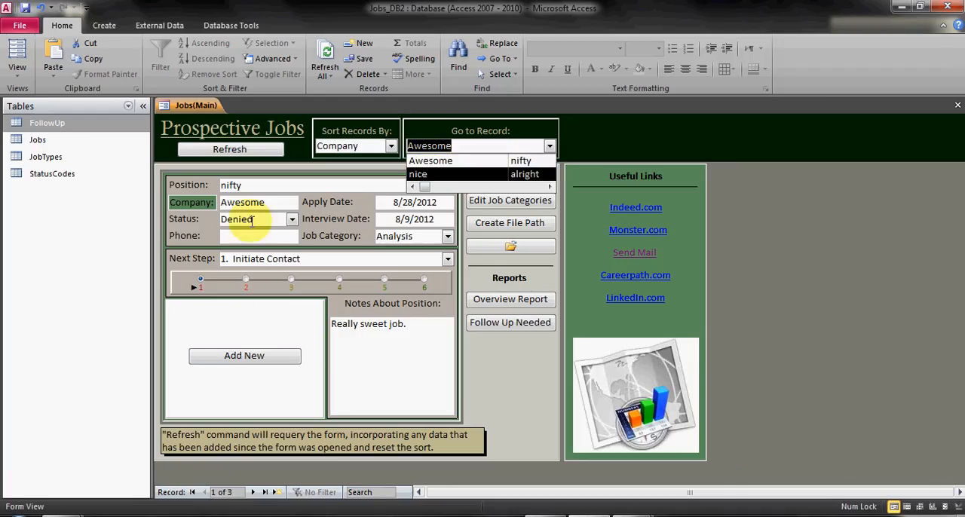
left_click(654, 134)
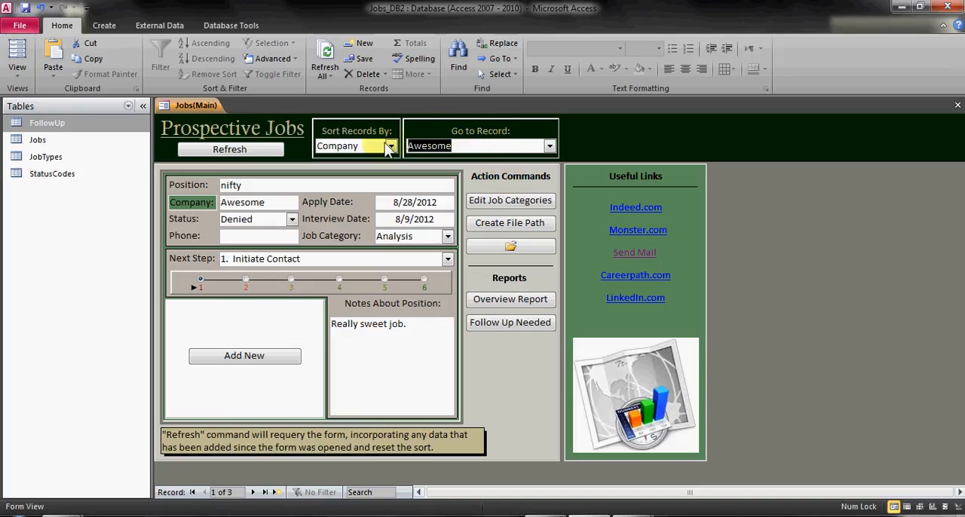
left_click(223, 150)
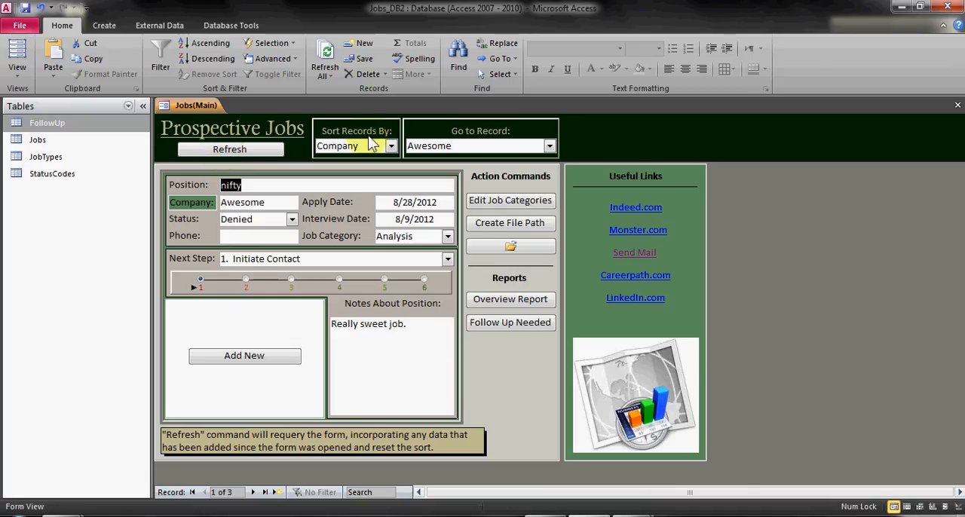
left_click(550, 151)
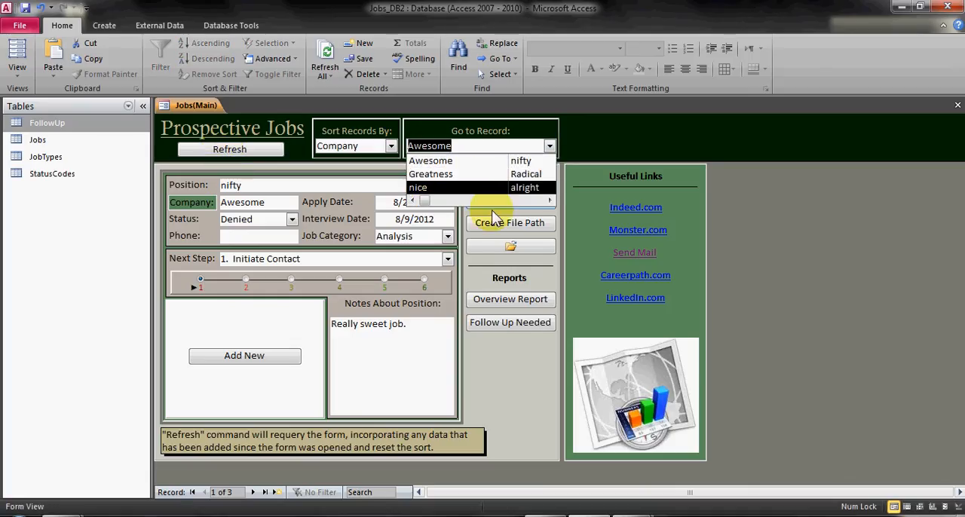
left_click(465, 175)
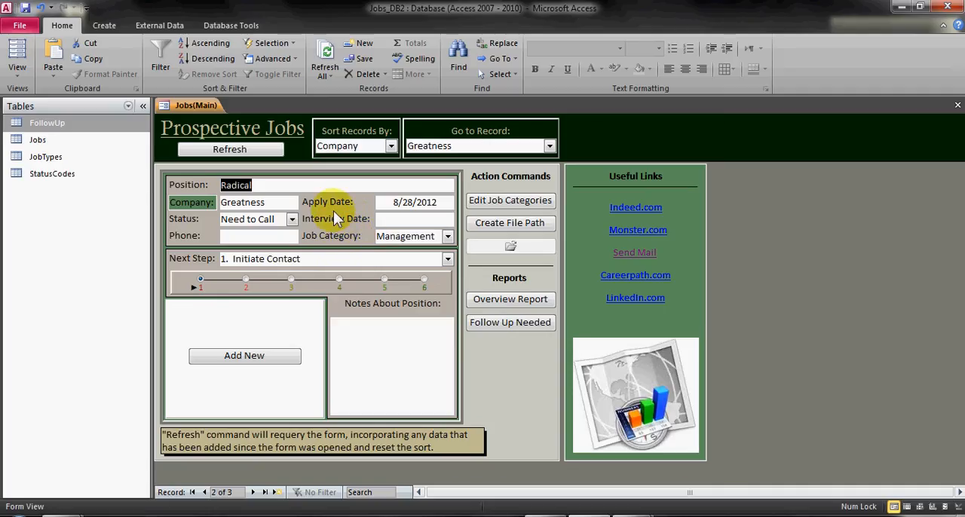
Review the Status and Next Step options of the Greatness record, keeping Need to Call and Initiate Contact
left_click(291, 220)
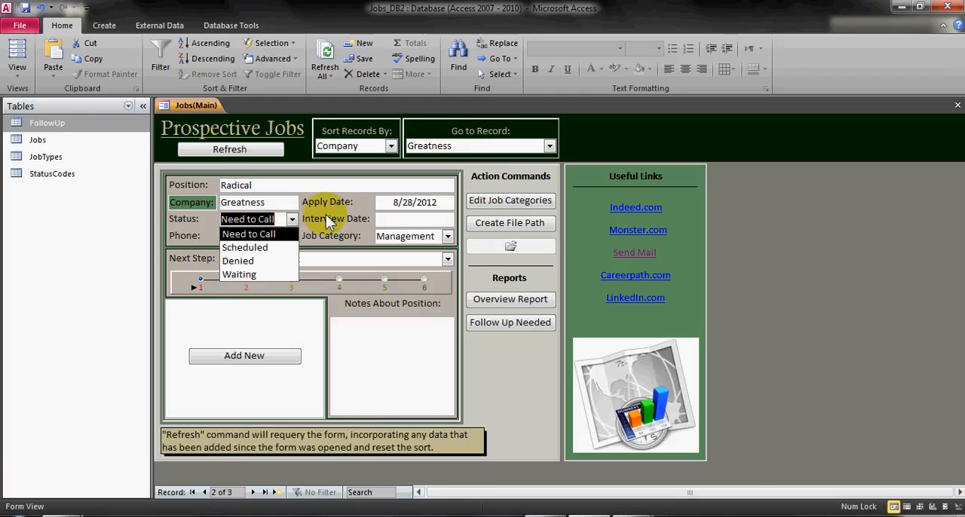
key("Return")
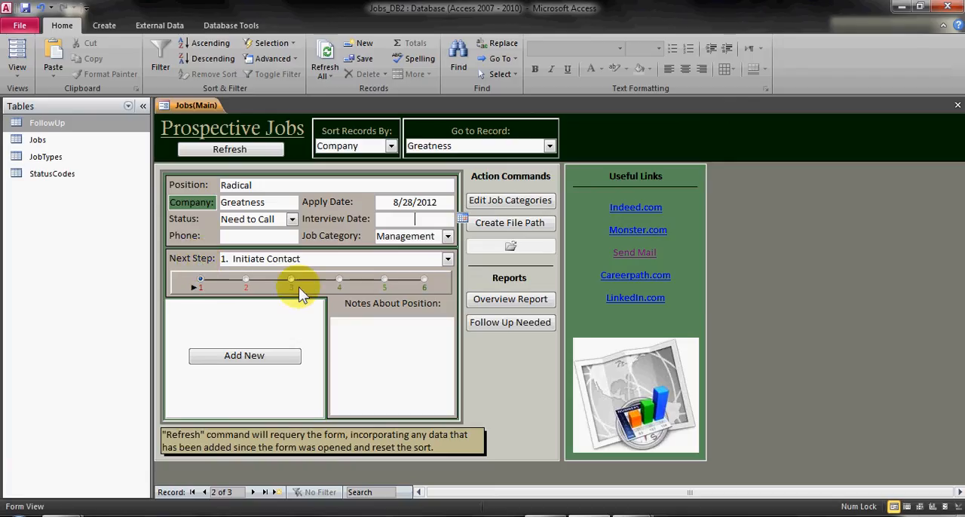
left_click(449, 259)
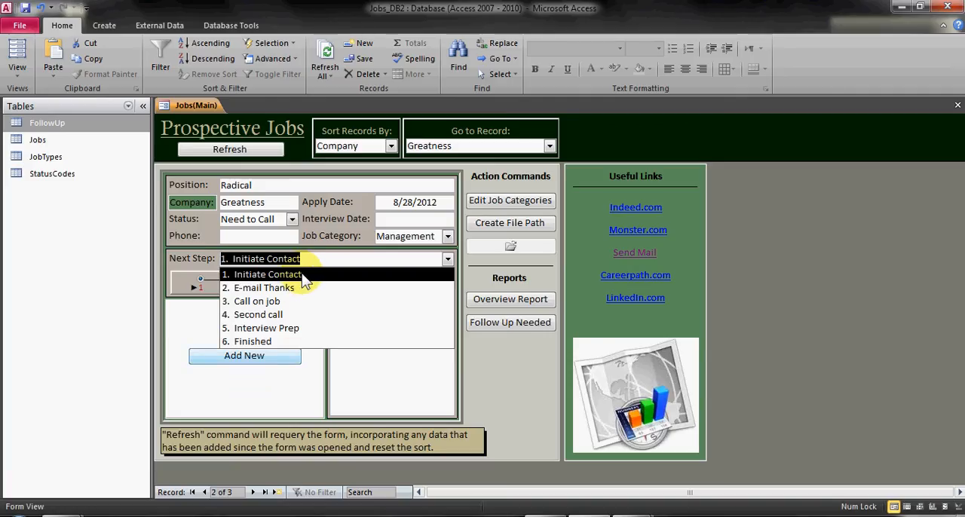
left_click(301, 275)
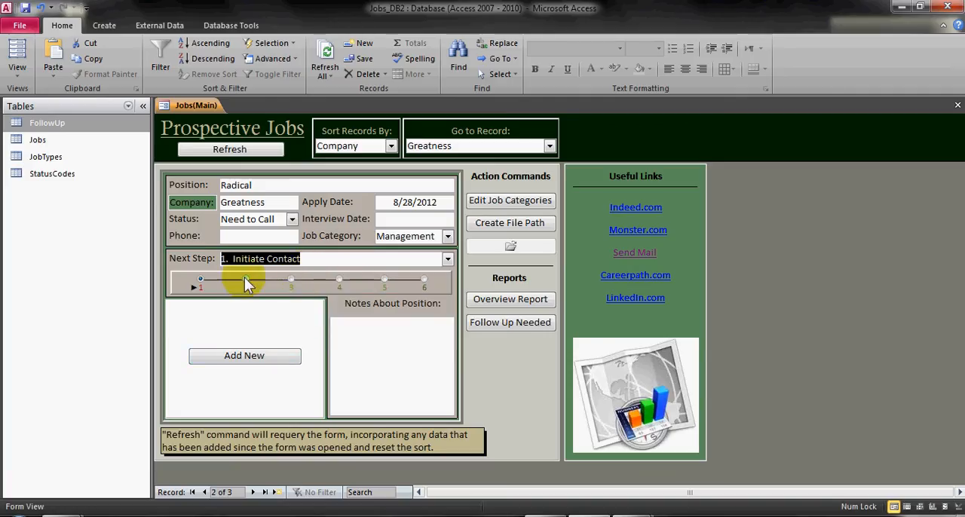
Advance the Greatness record's Next Step to Call on job, and reset it to Initiate Contact
left_click(293, 280)
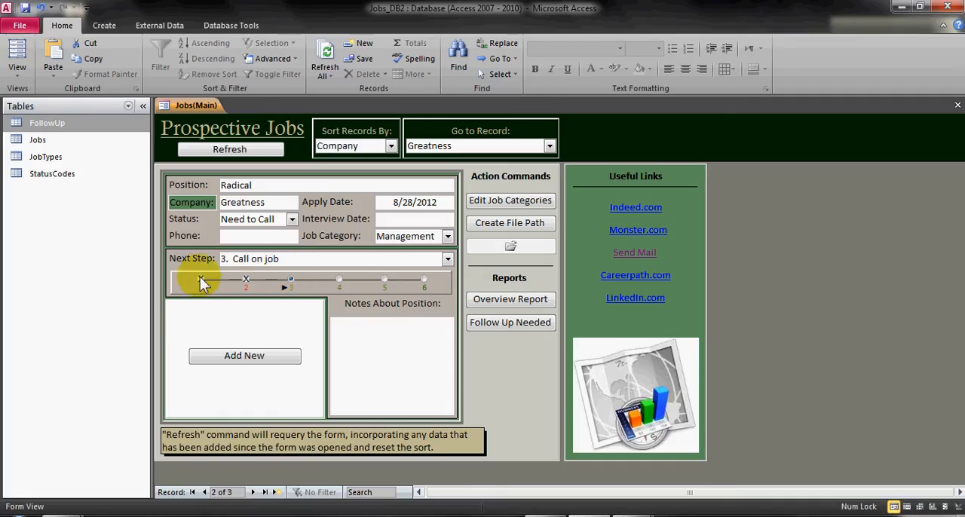
left_click(448, 259)
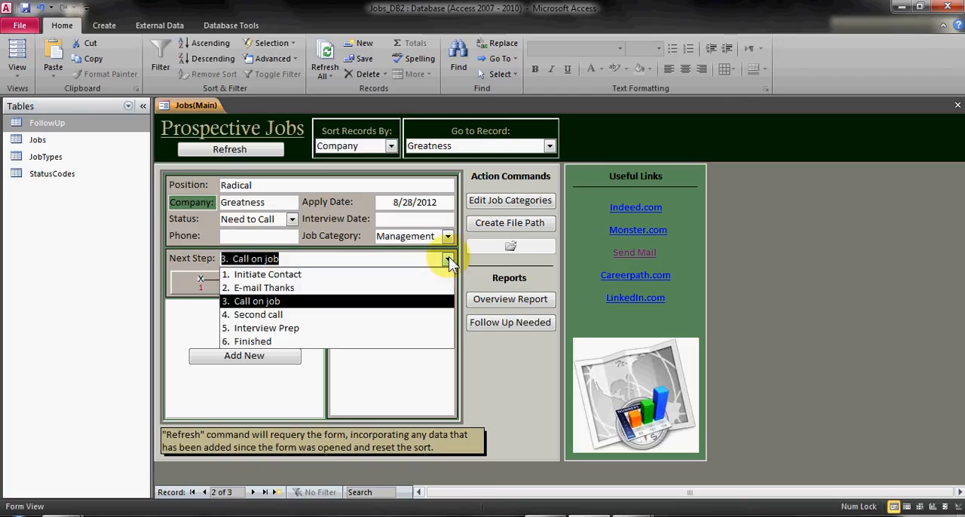
left_click(280, 275)
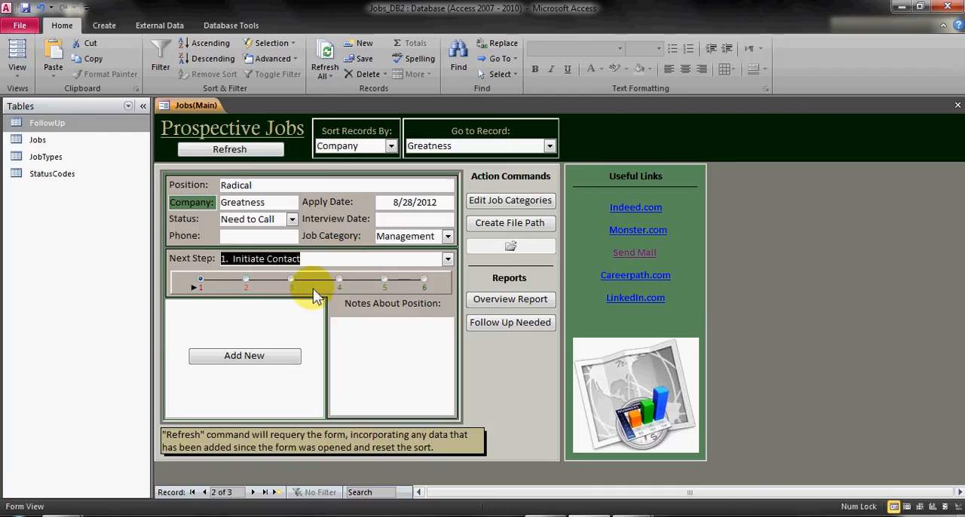
Read the description of follow-up step 4, and check the step descriptions stored in the FollowUp table
left_click(339, 280)
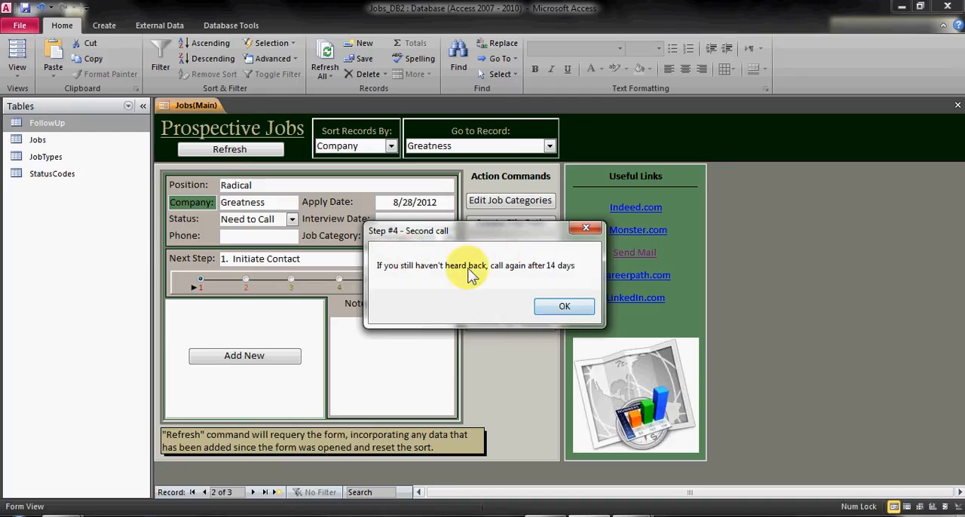
left_click(564, 308)
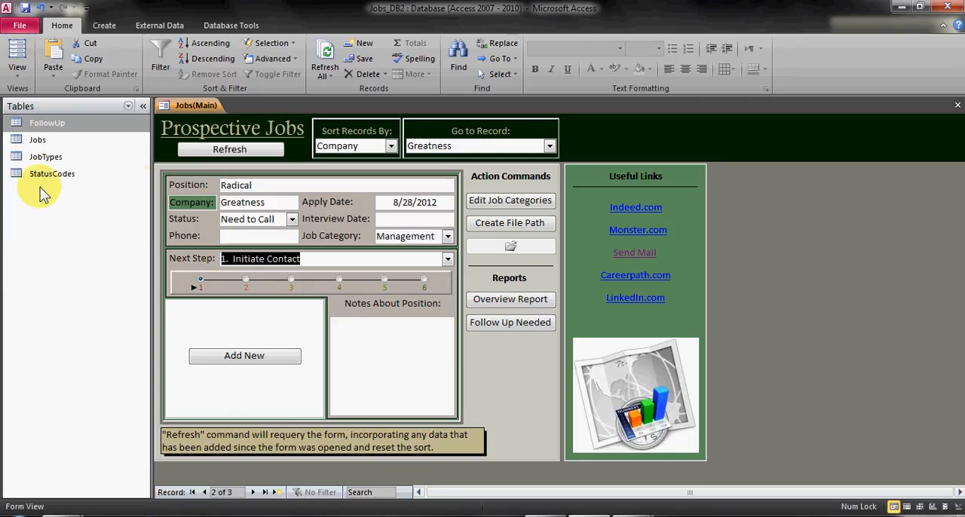
left_click(34, 125)
double_click(35, 126)
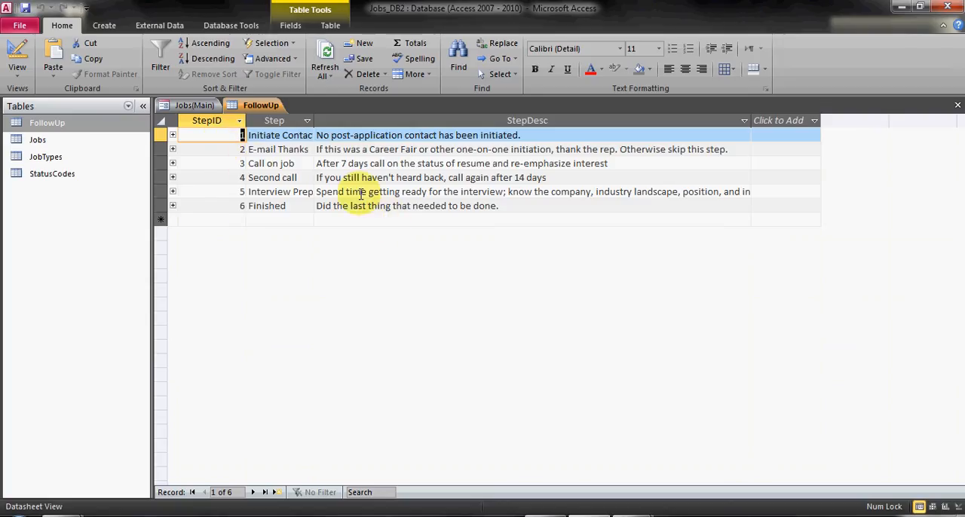
left_click(958, 108)
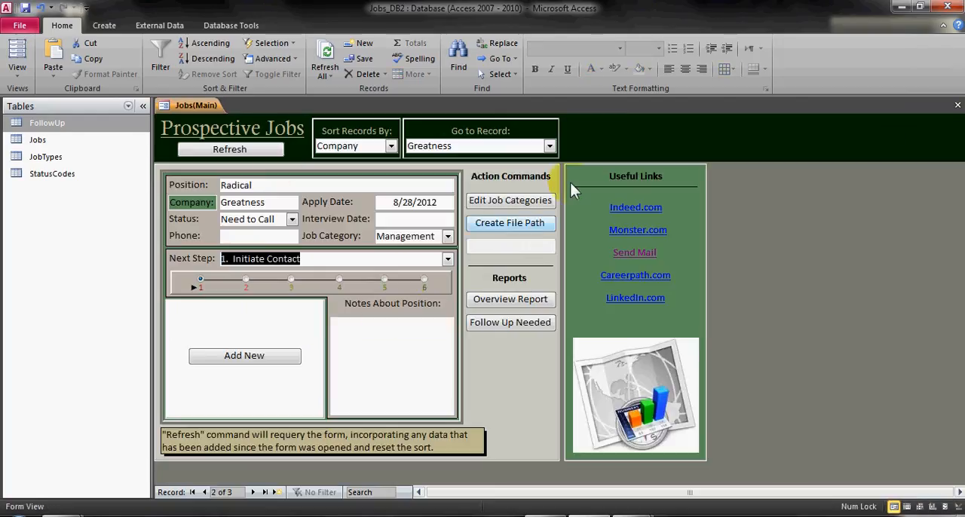
Review the job category options and inspect the Analysis through Merchandising rows in the JobTypes table without editing them
left_click(448, 237)
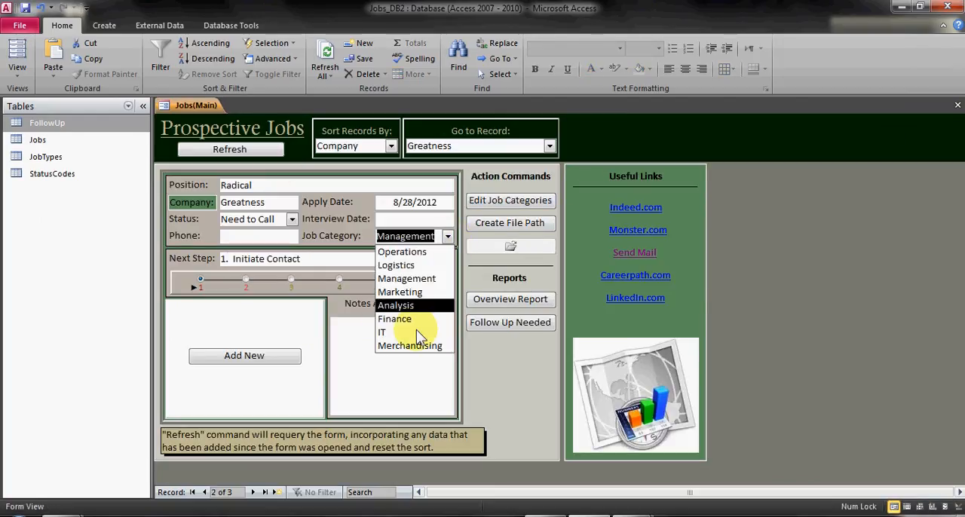
left_click(420, 278)
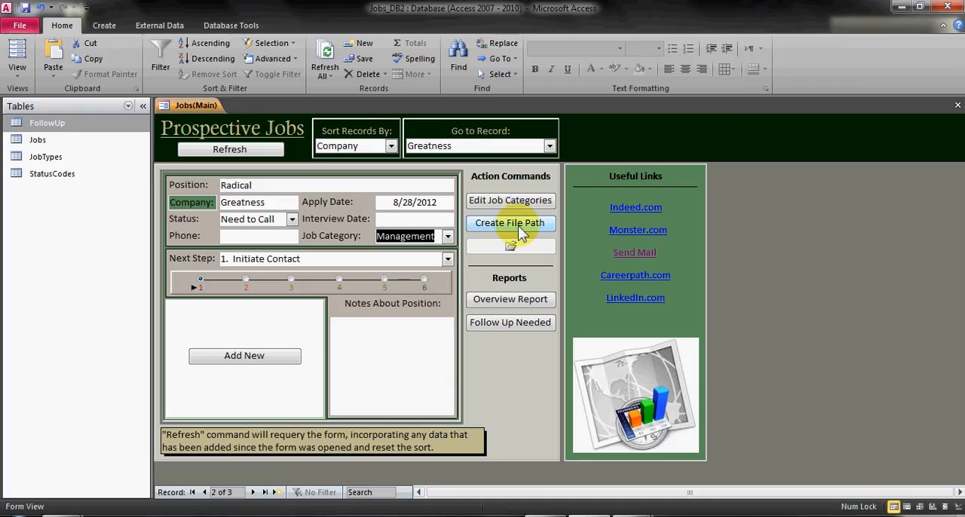
left_click(521, 202)
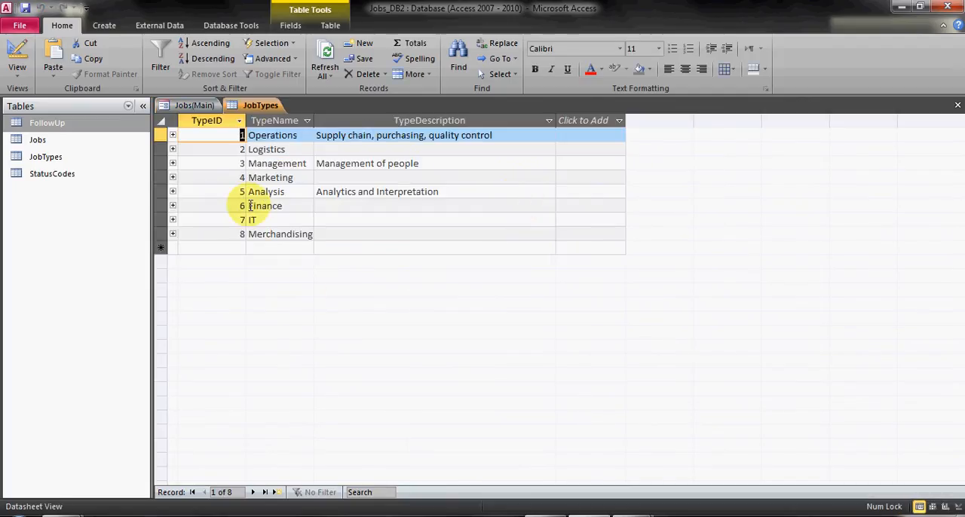
left_click(158, 234)
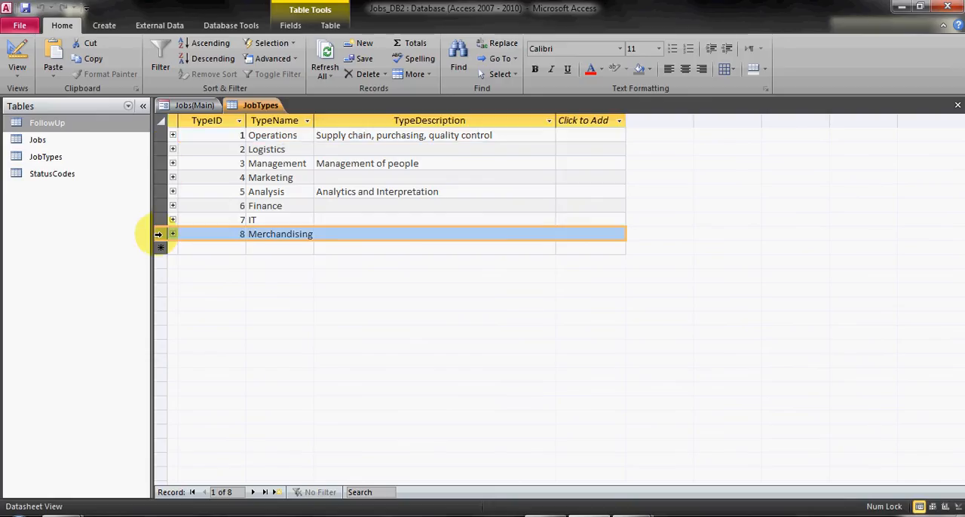
left_click_drag(158, 234, 158, 197)
right_click(159, 197)
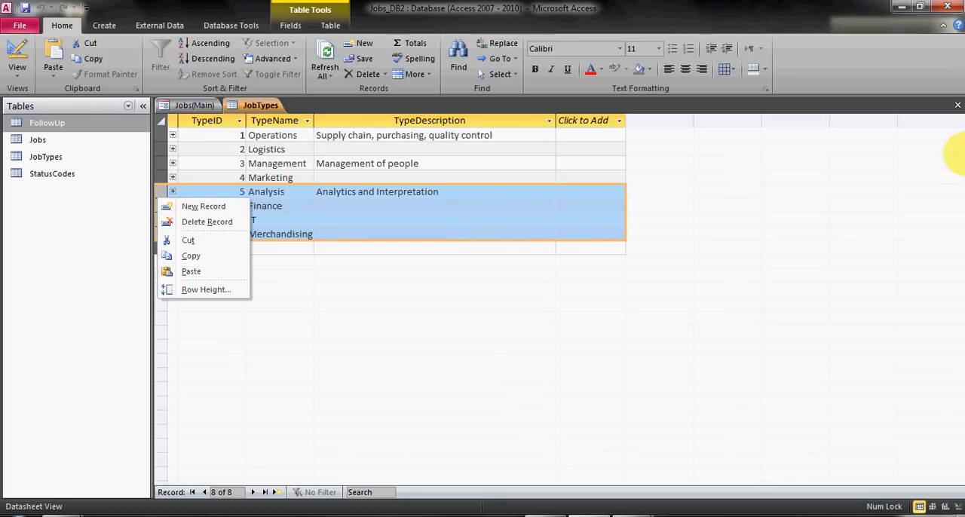
left_click(958, 106)
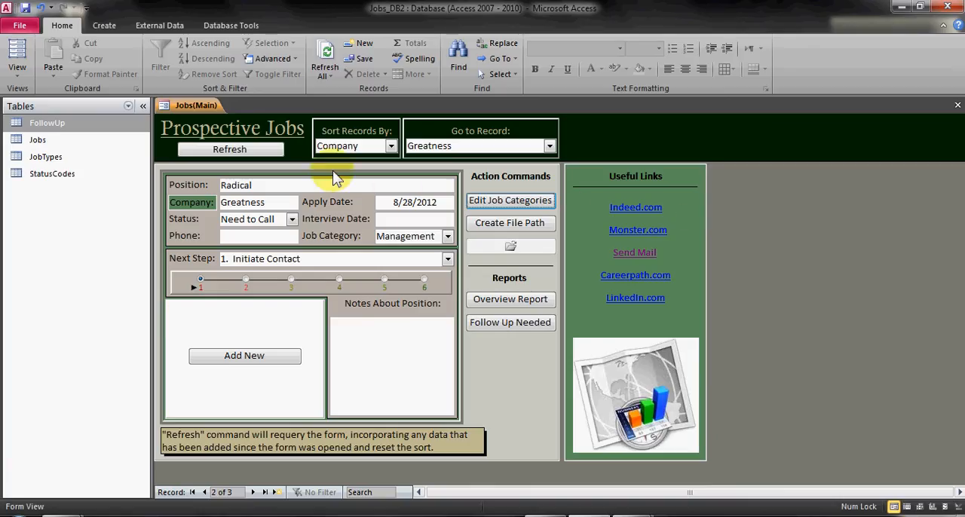
Sort the job records by Position and by ApplyDate, and return the sorting to Company
left_click(391, 147)
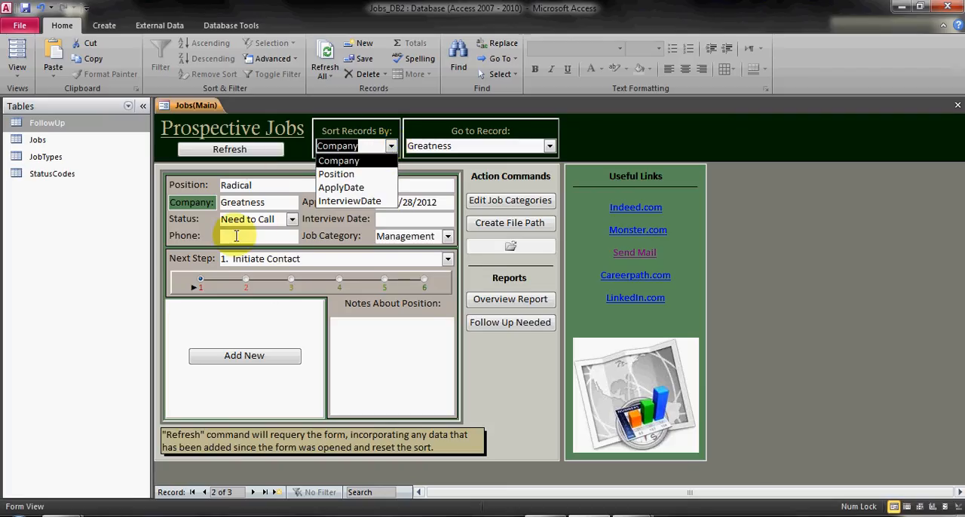
left_click(338, 174)
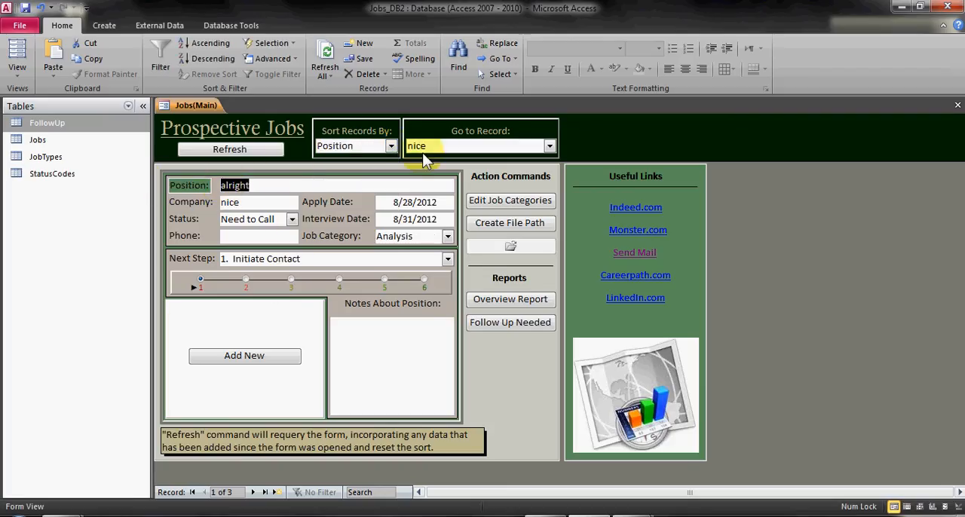
left_click(391, 146)
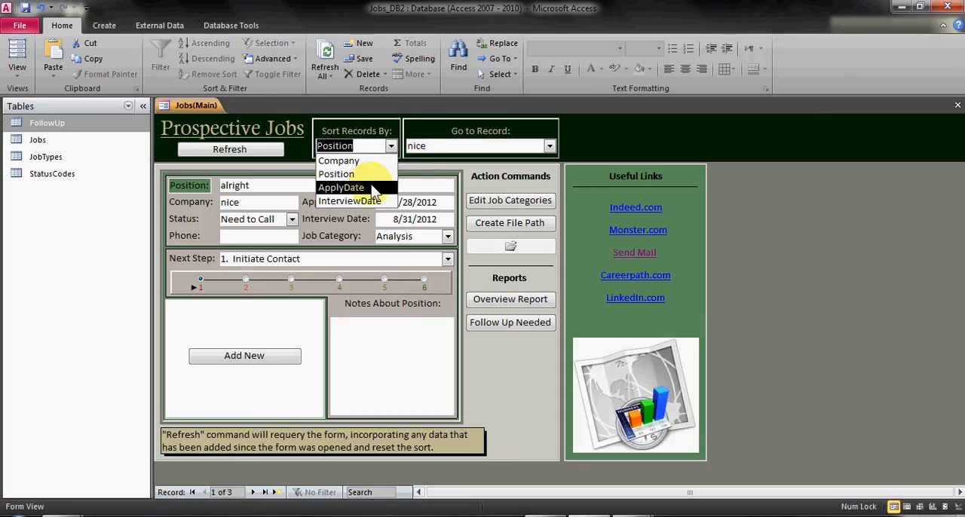
left_click(370, 187)
left_click(391, 146)
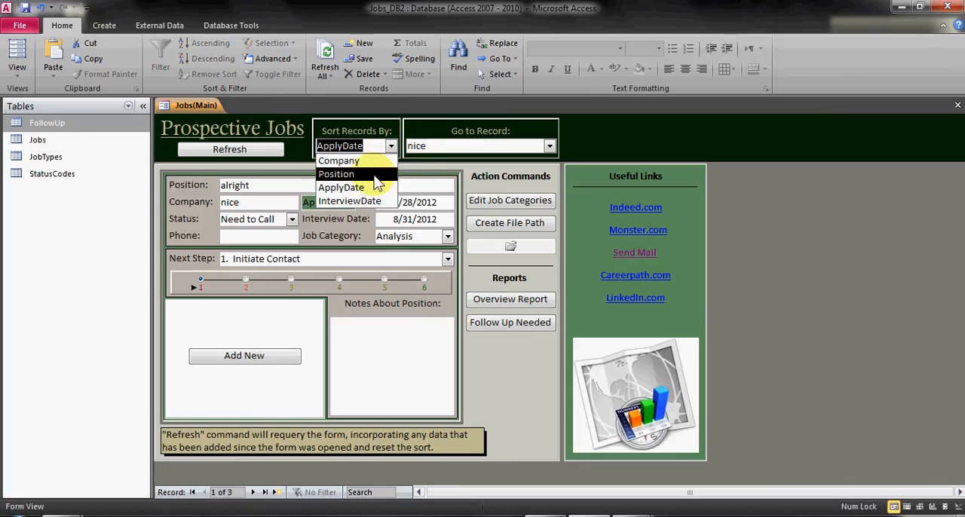
left_click(368, 161)
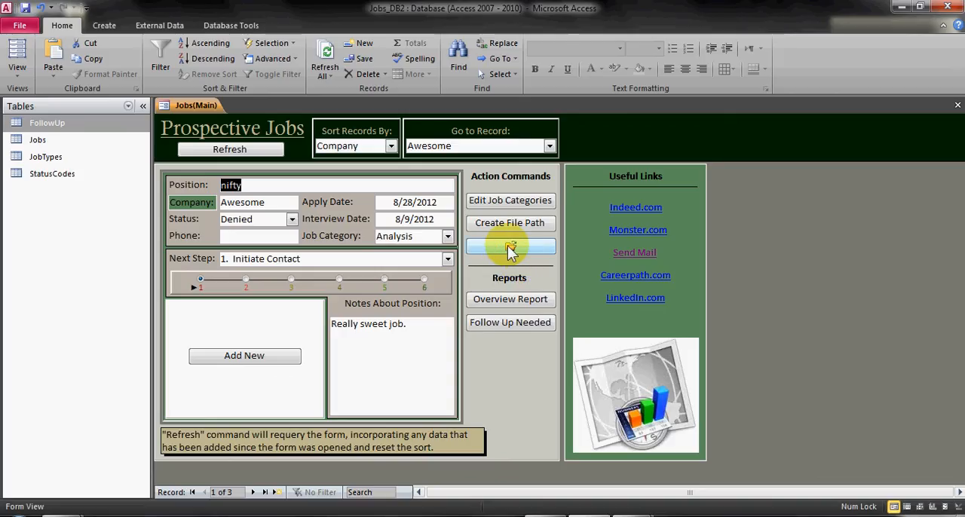
Link Baker_Hughes_JD1.docx from the Job Descriptions folder to the Greatness record, then open the linked document to check it and close it
left_click(254, 493)
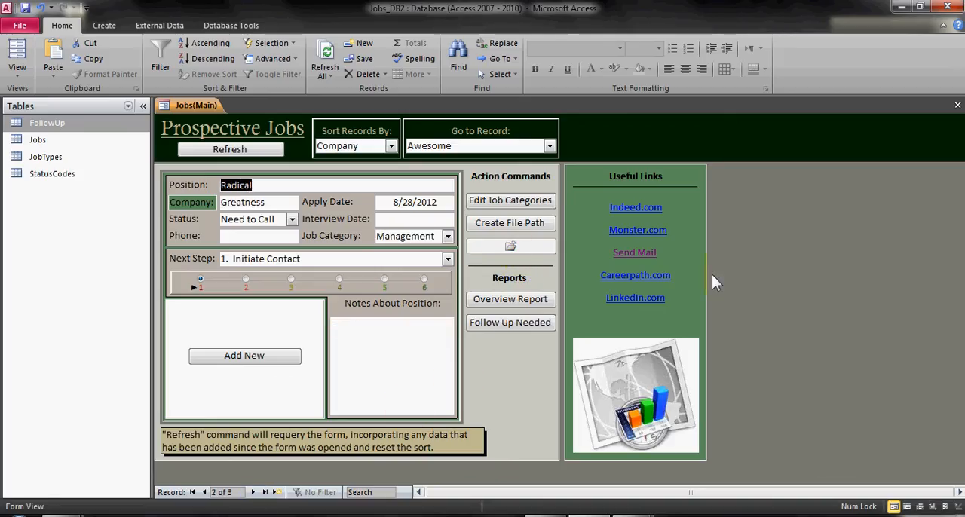
left_click(523, 230)
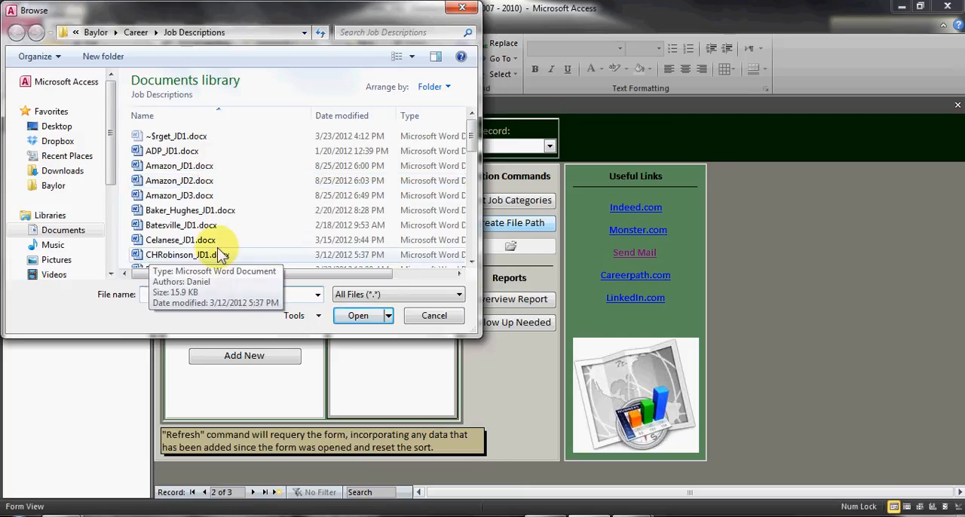
left_click(186, 213)
double_click(185, 214)
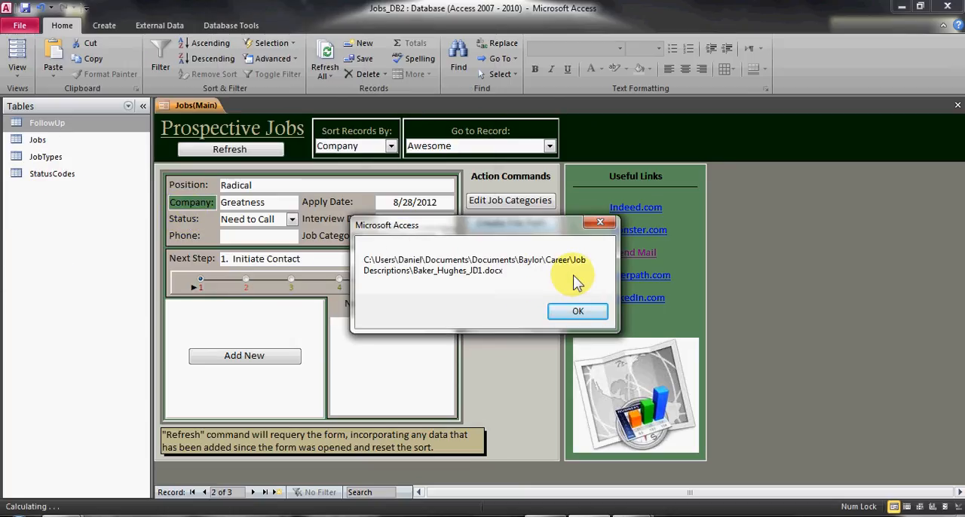
left_click(572, 315)
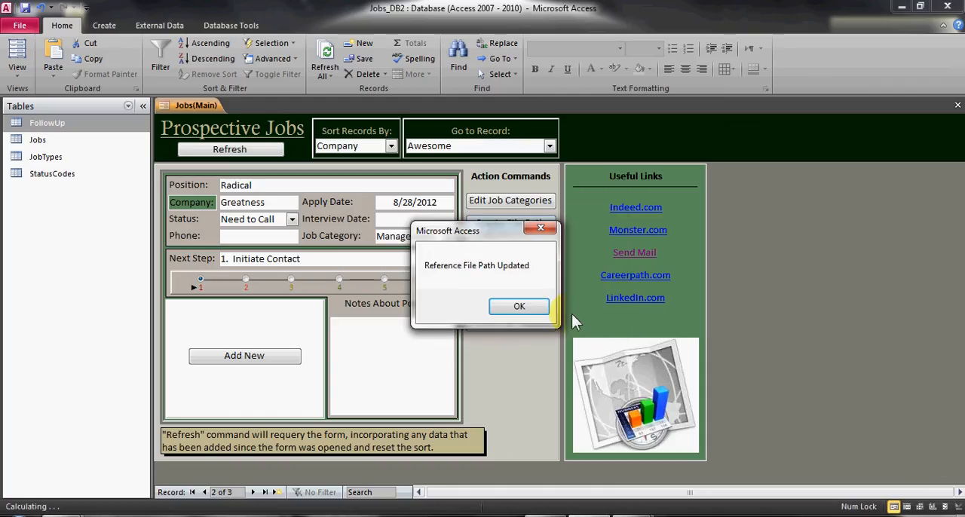
left_click(520, 309)
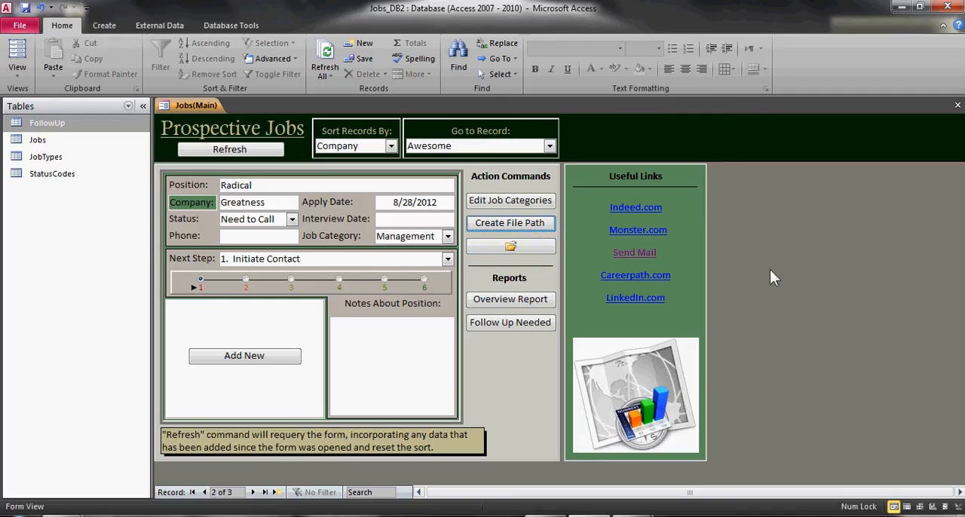
left_click(505, 251)
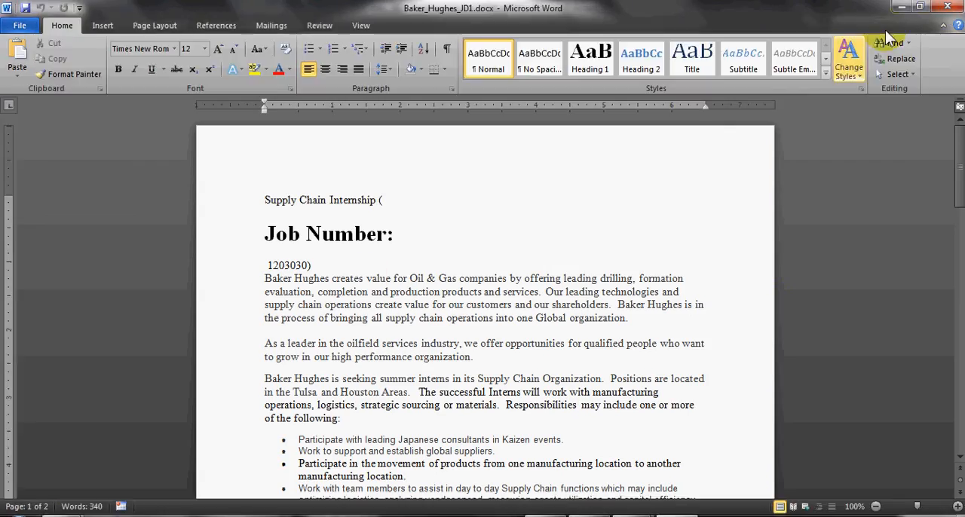
left_click(948, 7)
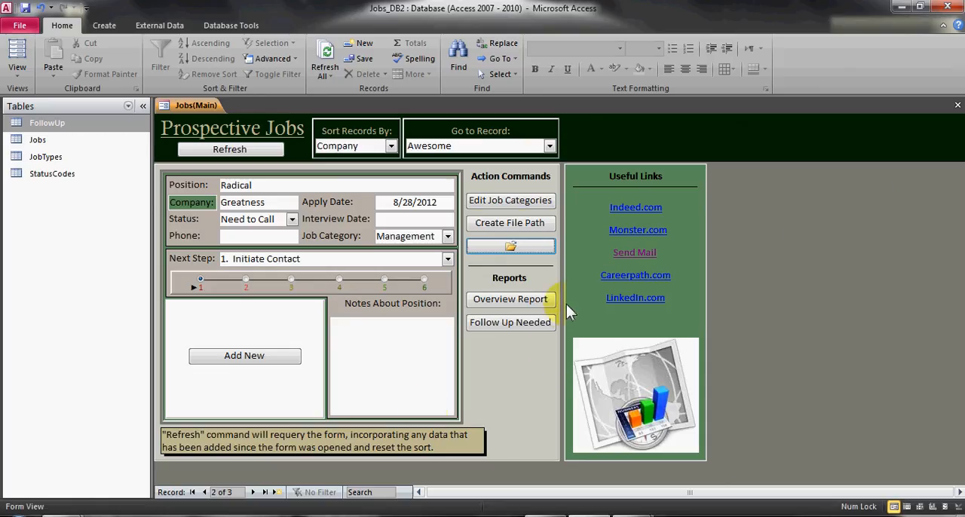
mouse_move(593, 516)
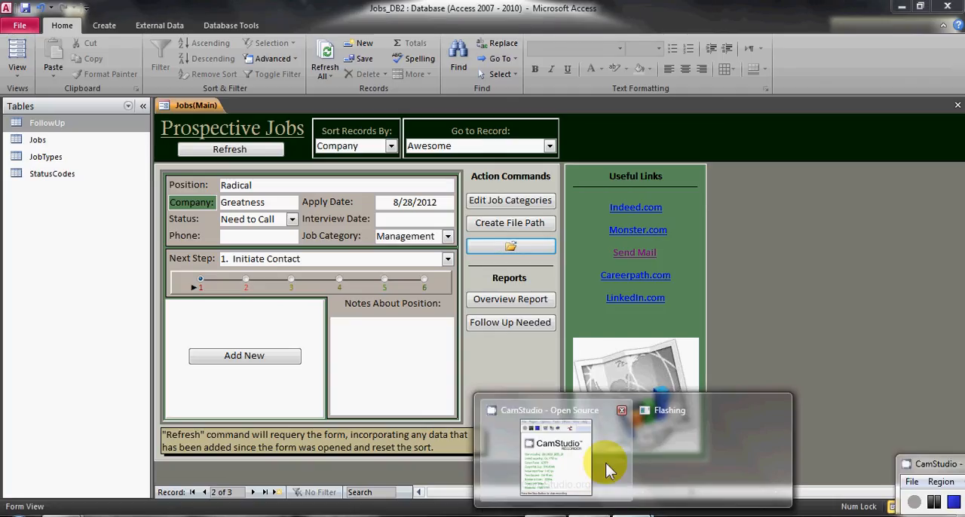
left_click(606, 463)
left_click(934, 502)
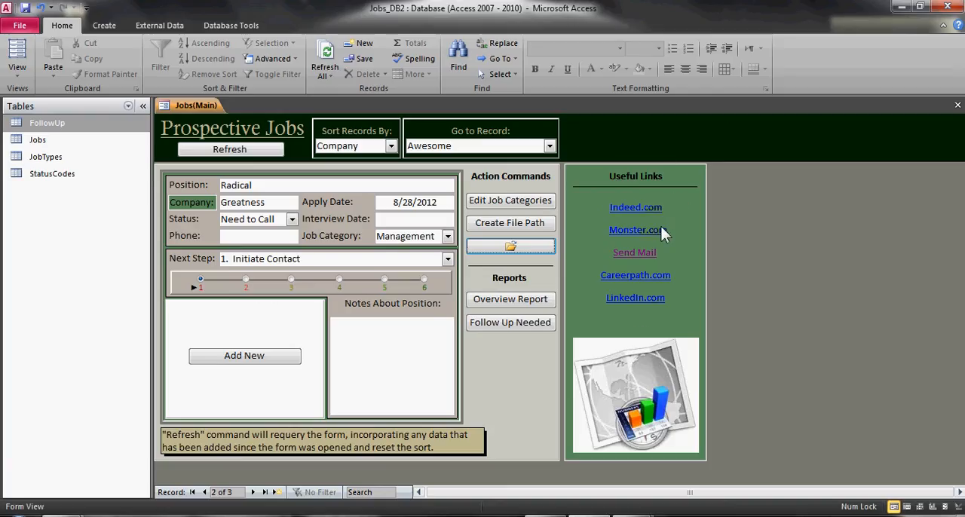
Open a blank e-mail message from the form's Send Mail link and close it without saving
left_click(652, 253)
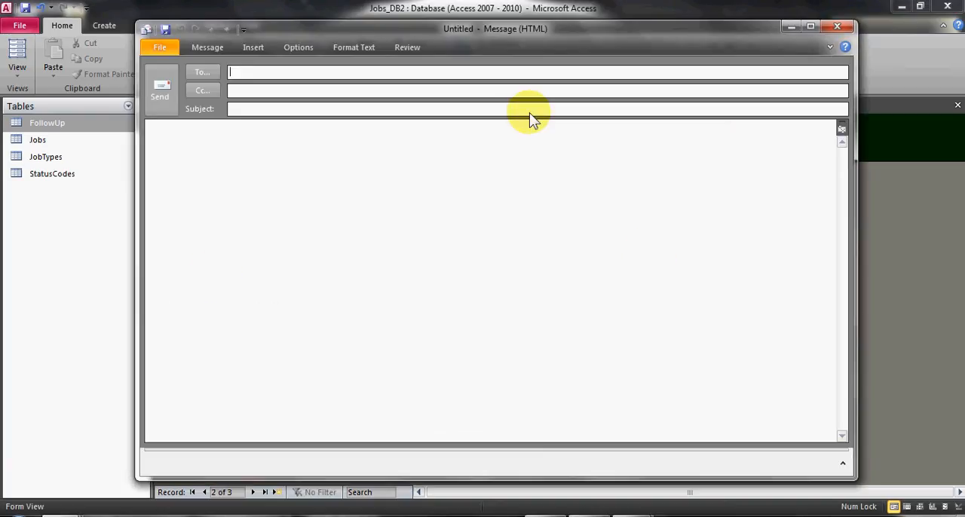
left_click(847, 29)
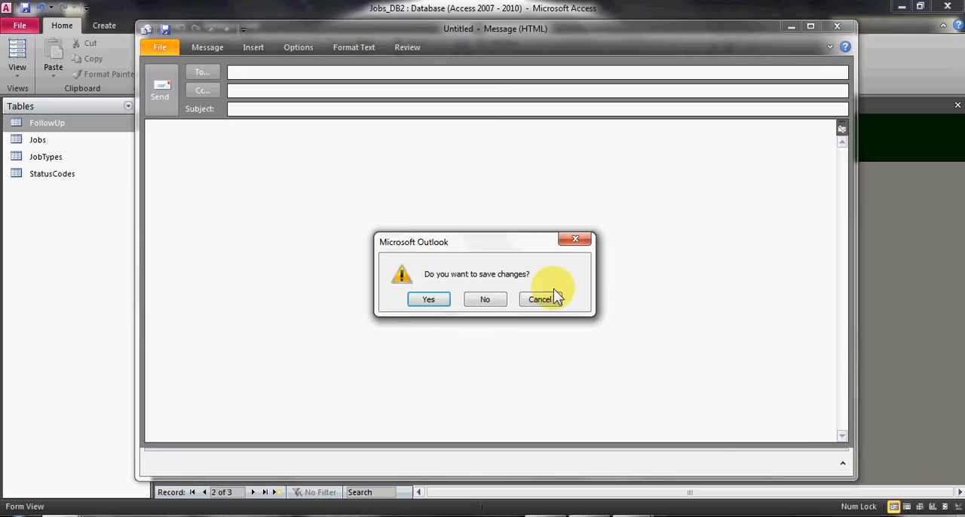
left_click(485, 299)
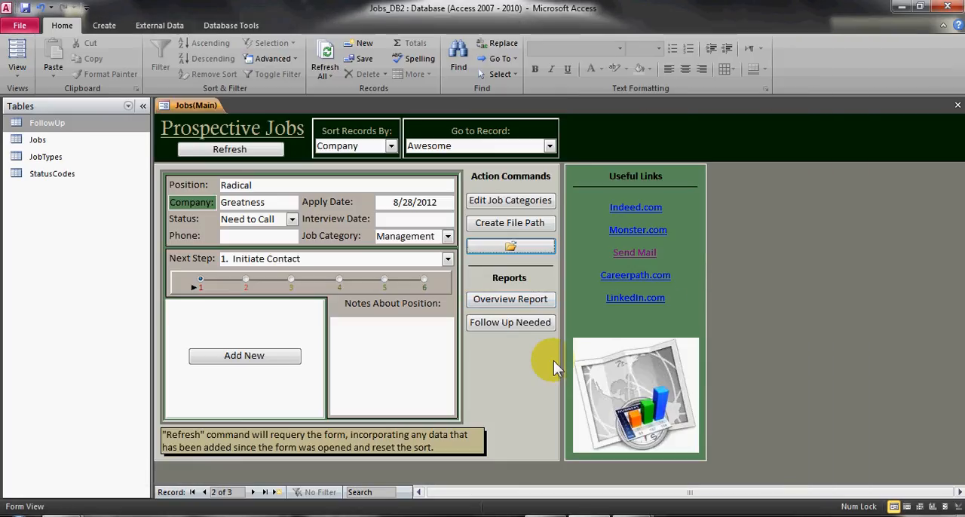
View the Overview report of jobs applied for and the Follow Up Needed report, closing each to return to the form
left_click(510, 302)
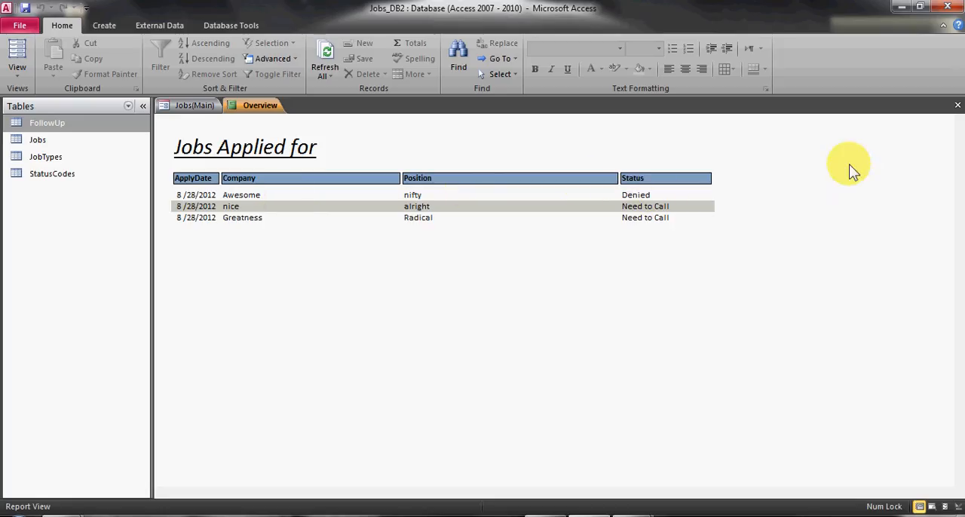
left_click(957, 105)
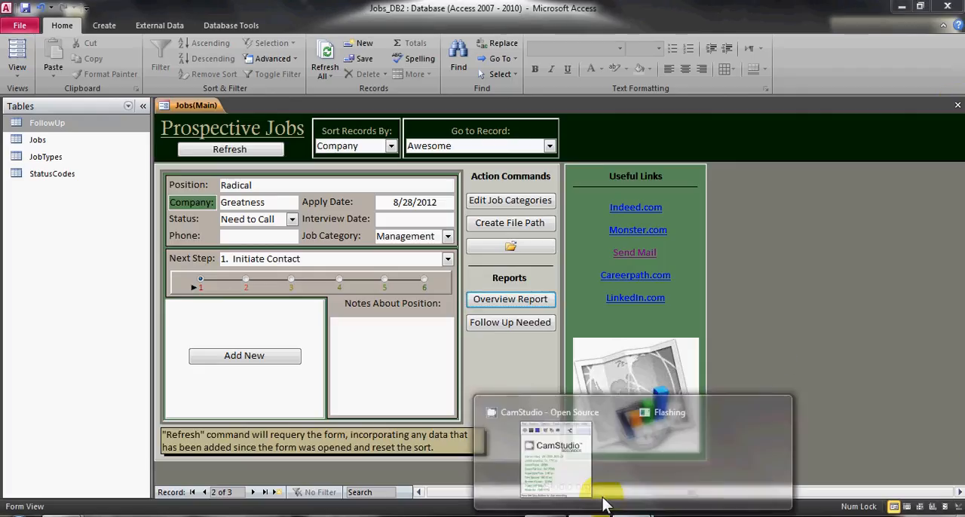
left_click(603, 507)
left_click(914, 502)
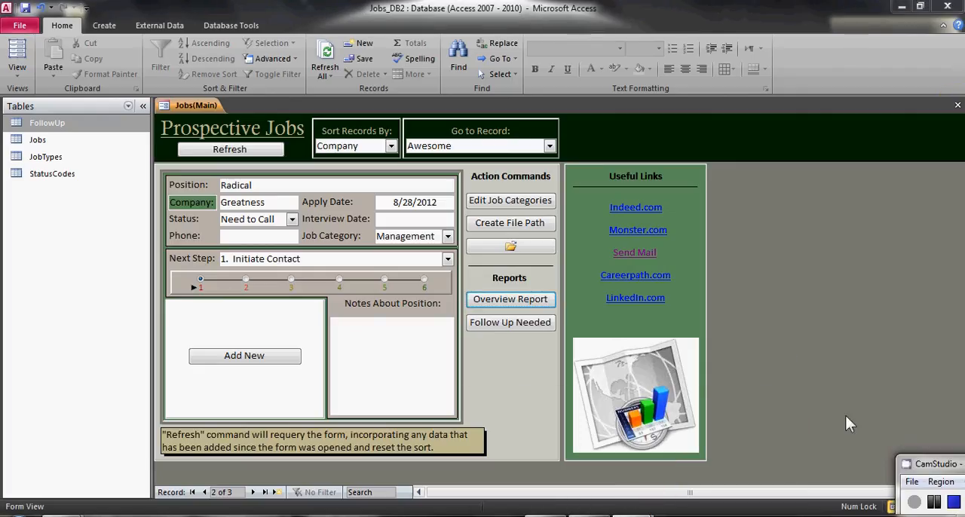
left_click(510, 328)
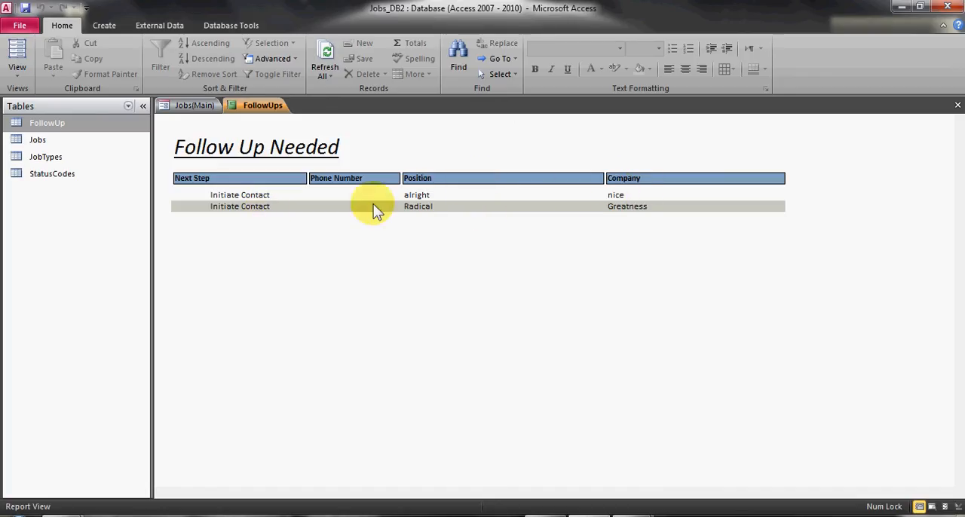
left_click(958, 105)
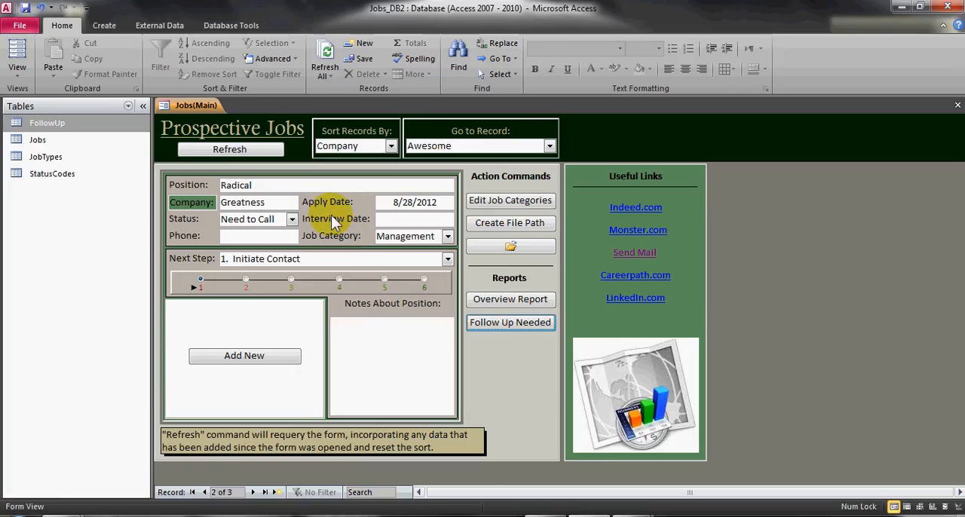
Review the Status options for the Greatness record and keep Need to Call selected
left_click(279, 223)
left_click(291, 218)
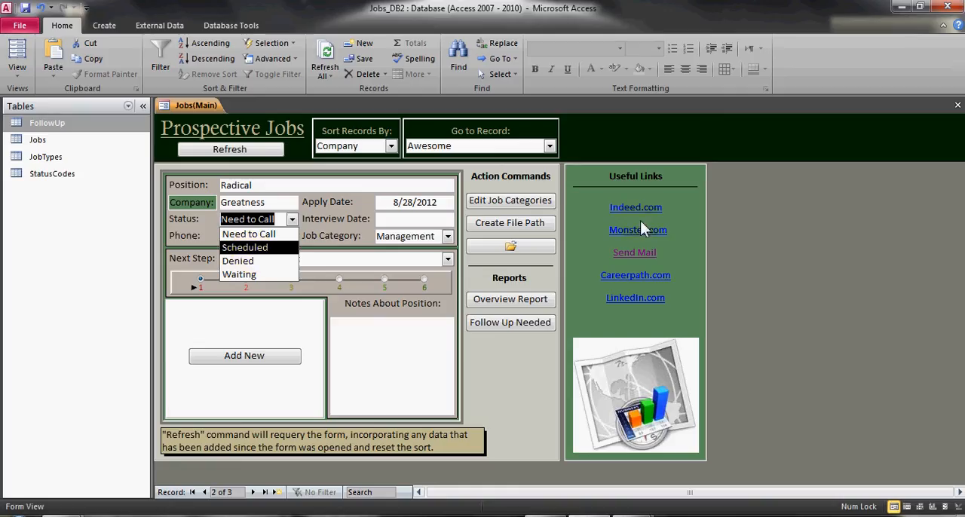
left_click(249, 234)
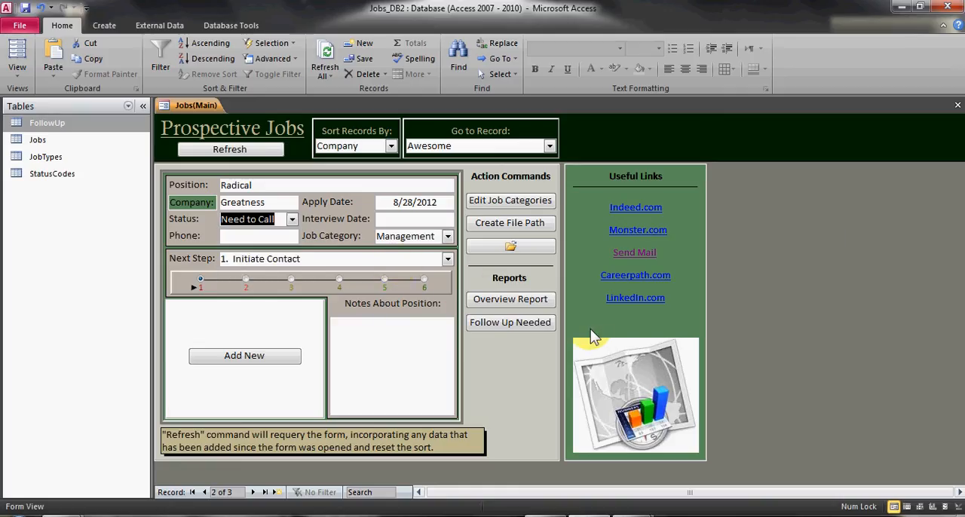
Enter "seattle, WA" in the Greatness record's position notes, and check the note by moving to the following record and back
left_click(428, 352)
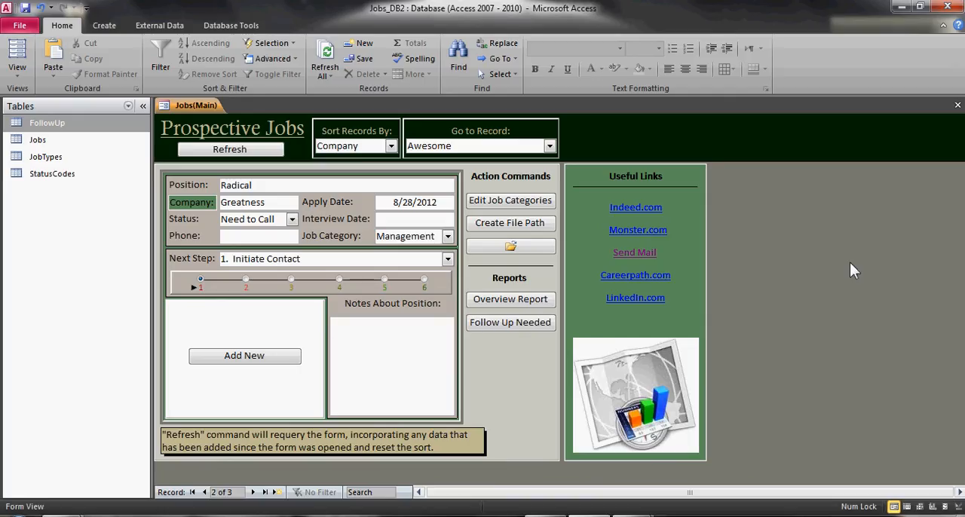
type("seattle, WA")
left_click(255, 493)
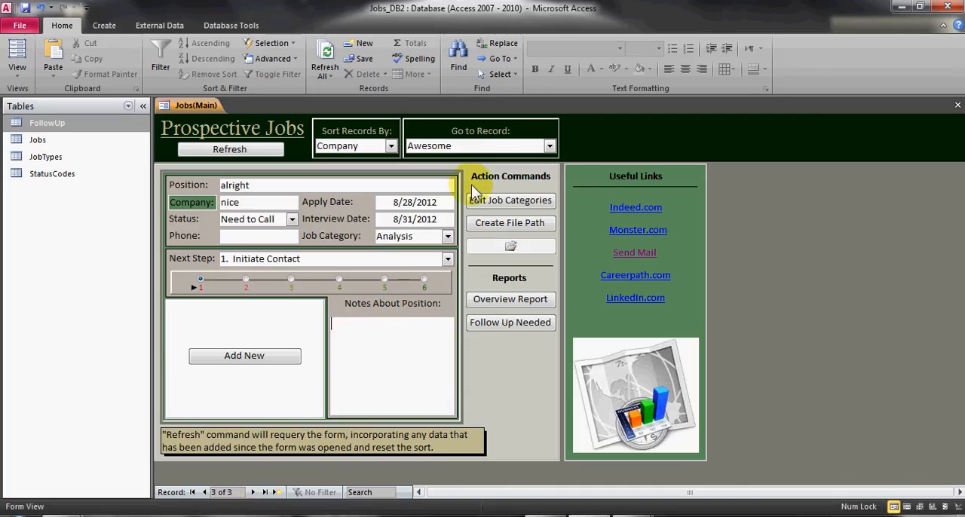
left_click(204, 492)
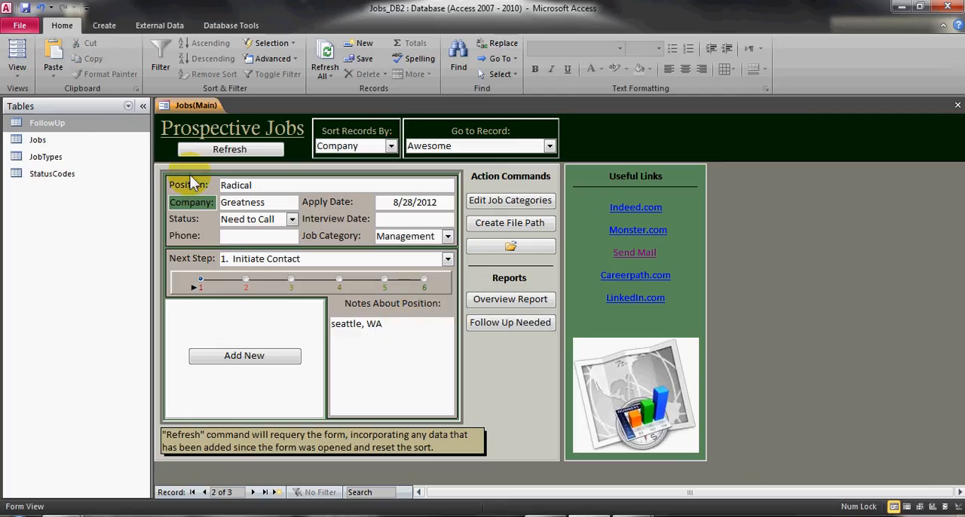